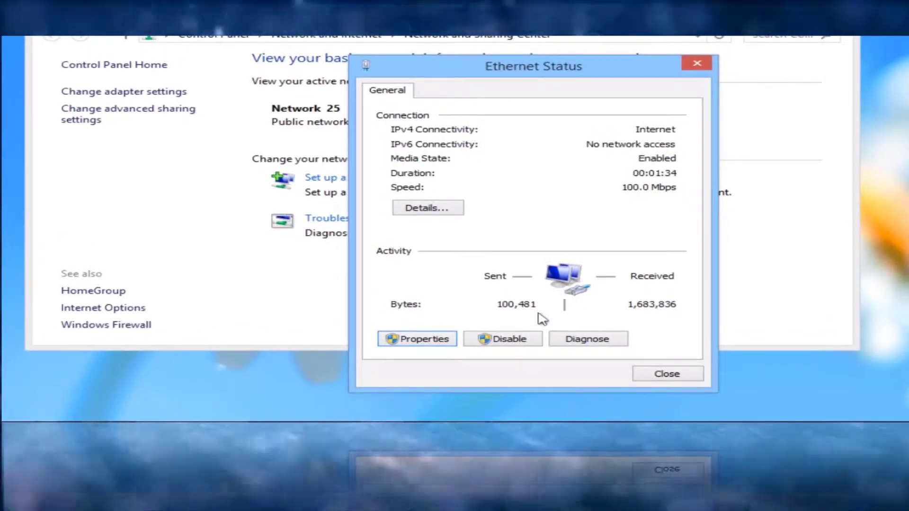
# Check the connection details for default gateway 192.168.10.1, then close the details and Ethernet Status windows
pyautogui.click(435, 209)
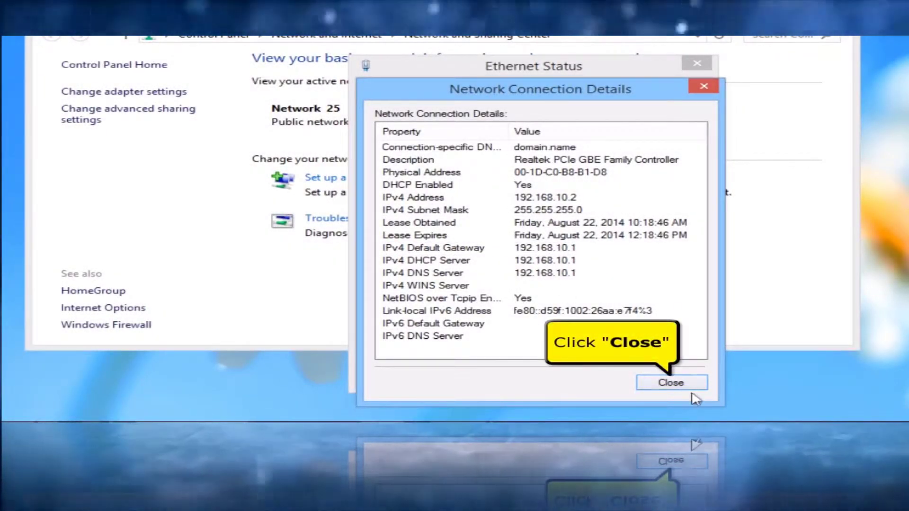
pyautogui.click(694, 386)
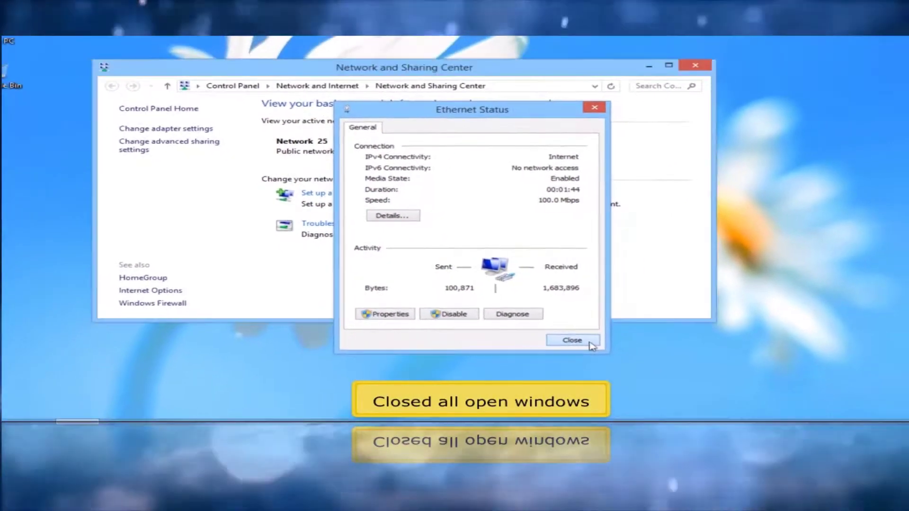
pyautogui.click(603, 349)
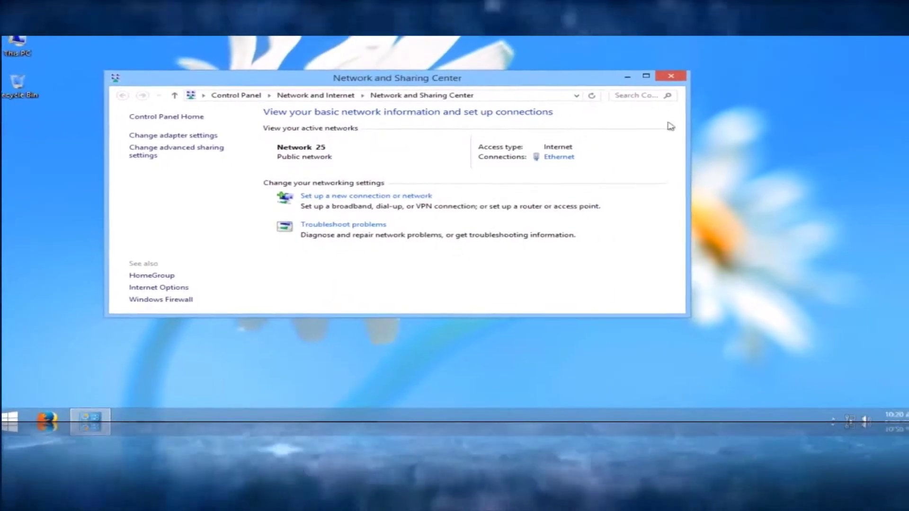
# Close the Network and Sharing Center and launch Firefox from the taskbar
pyautogui.click(664, 80)
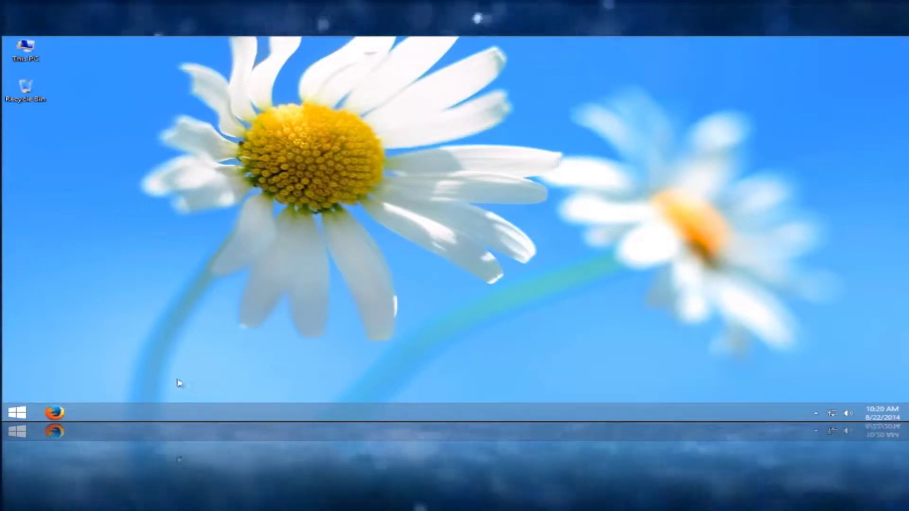
pyautogui.click(53, 413)
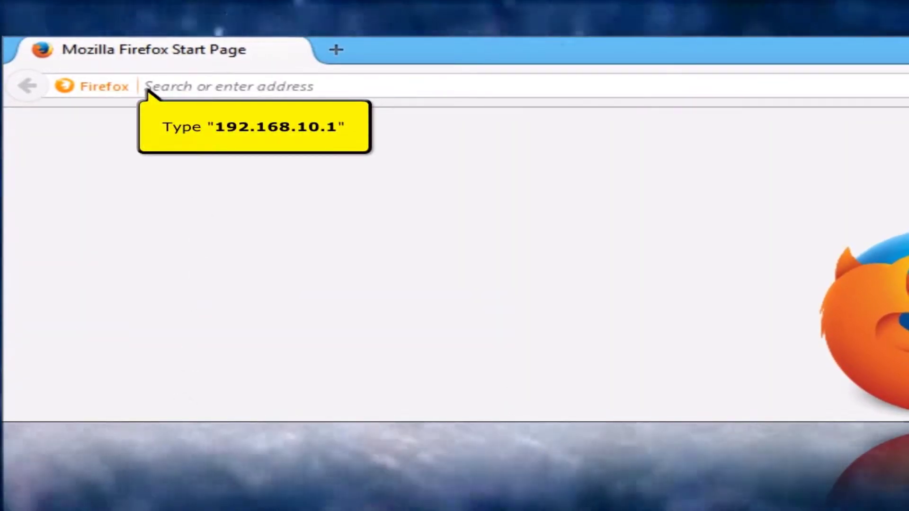
# Load the router admin at 192.168.10.1 and log in with the admin password
pyautogui.click(202, 89)
pyautogui.write('192.168')
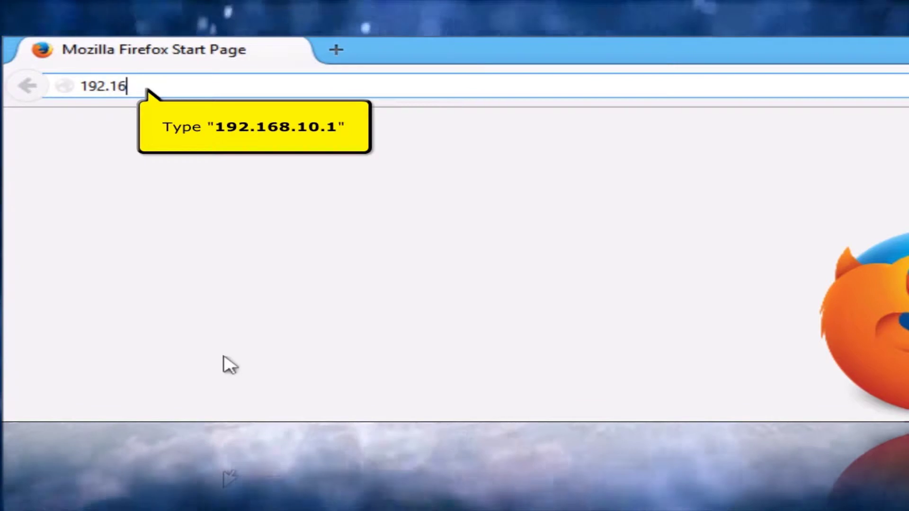
pyautogui.write('.10.1')
pyautogui.press('Return')
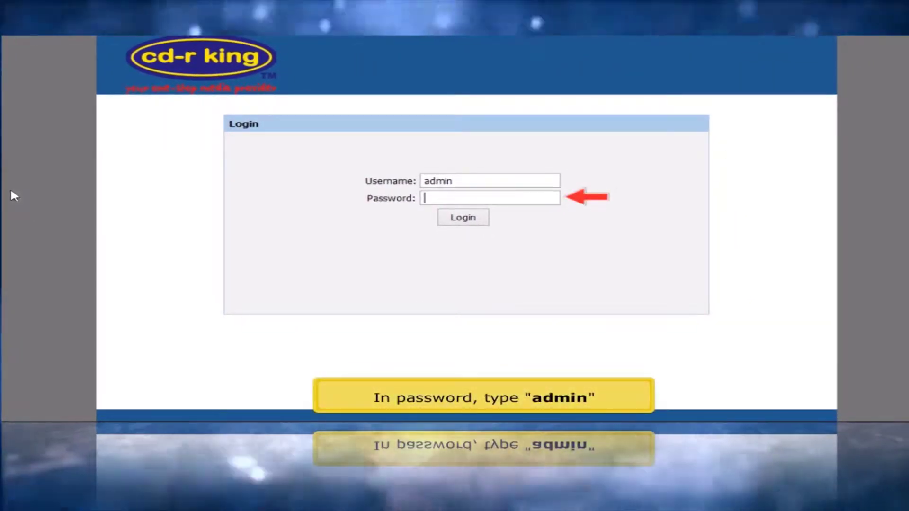
pyautogui.write('admin')
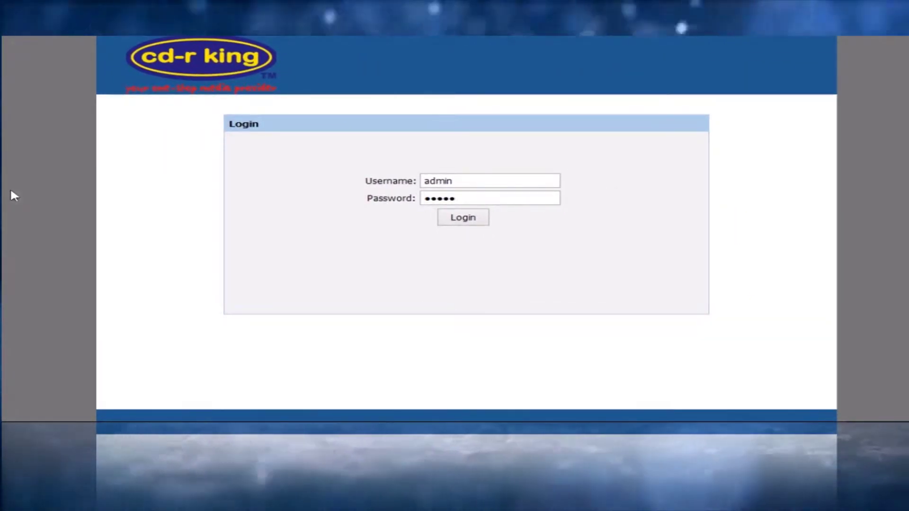
pyautogui.click(444, 219)
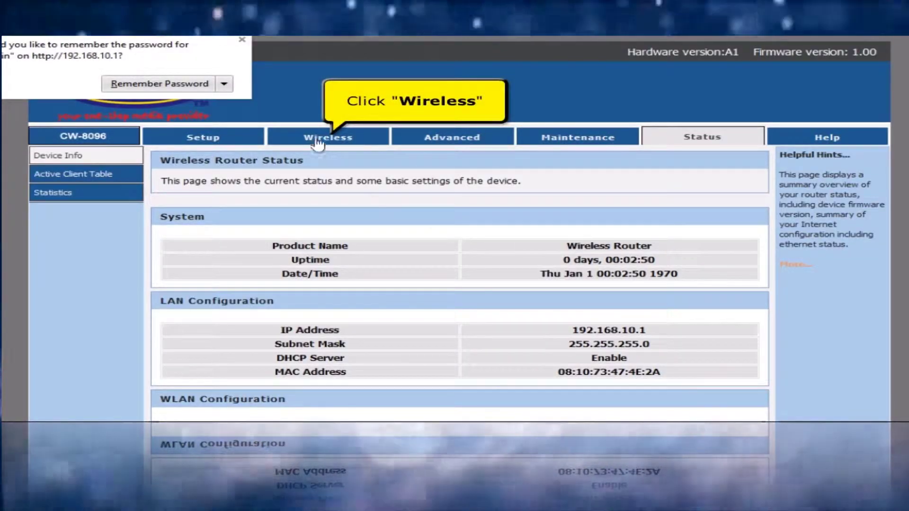
# On Wireless Basics, replace the SSID wifi-cdrking_474e2a with 'cd-r king wi-fi'
pyautogui.click(319, 142)
pyautogui.click(319, 142)
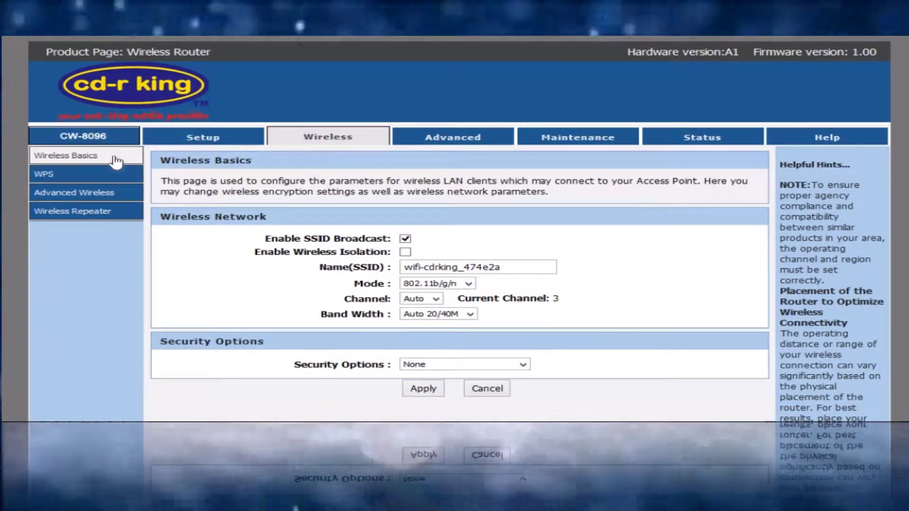
pyautogui.click(116, 161)
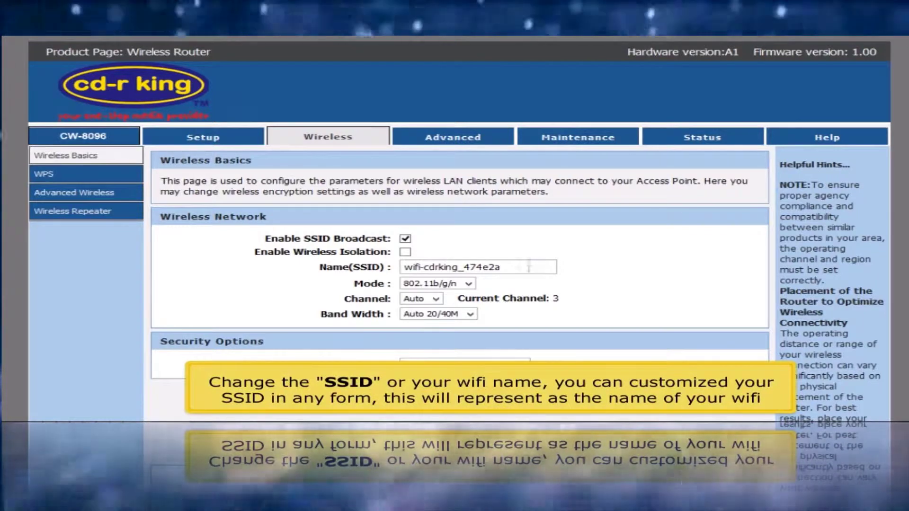
pyautogui.tripleClick(527, 270)
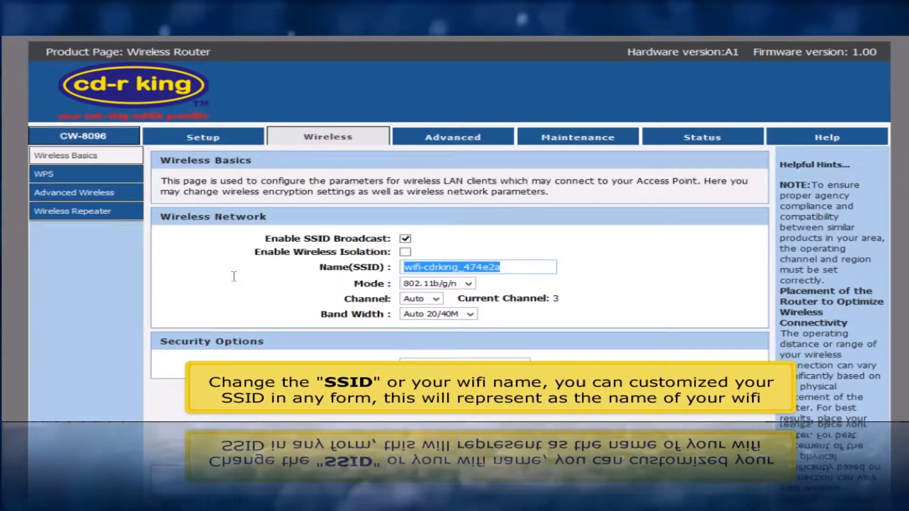
pyautogui.write('cd-r ')
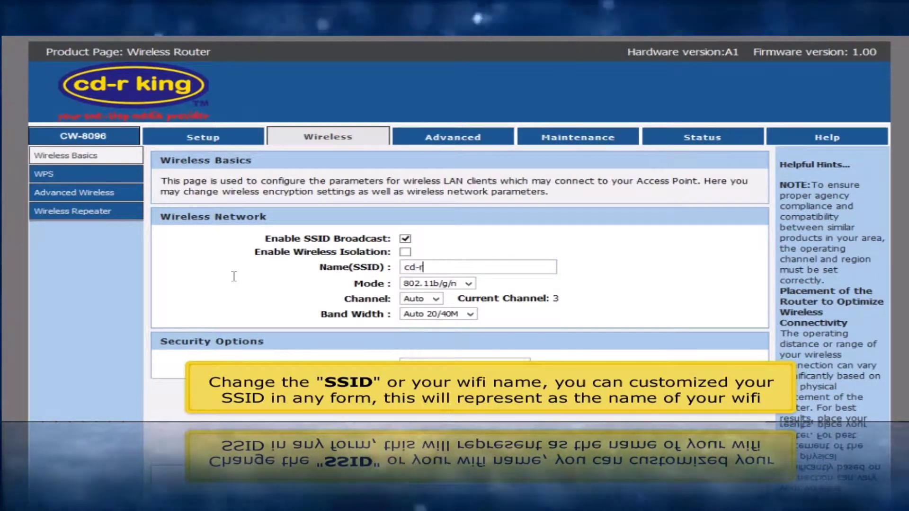
pyautogui.write('king w')
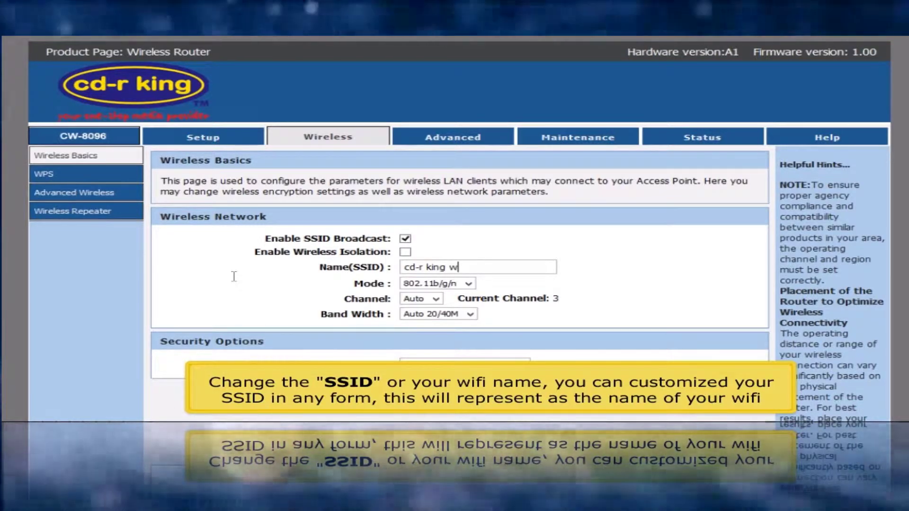
pyautogui.write('i')
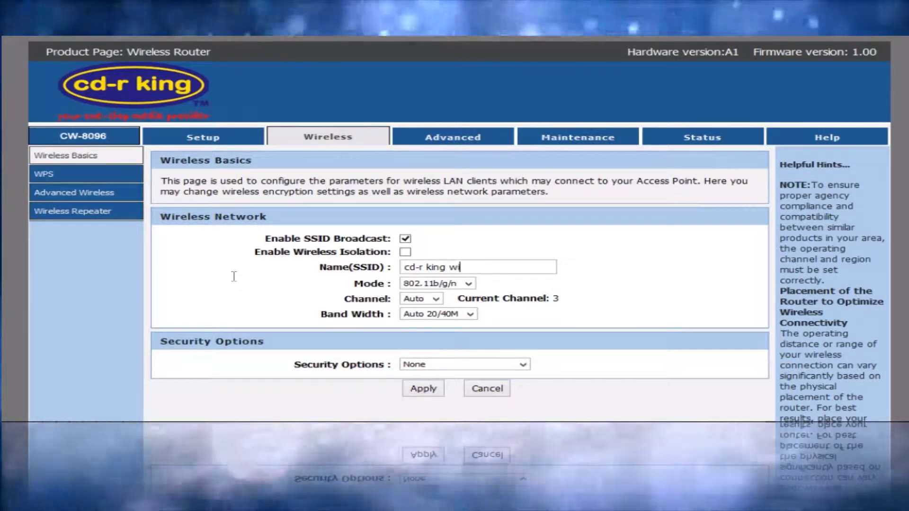
pyautogui.write('-f')
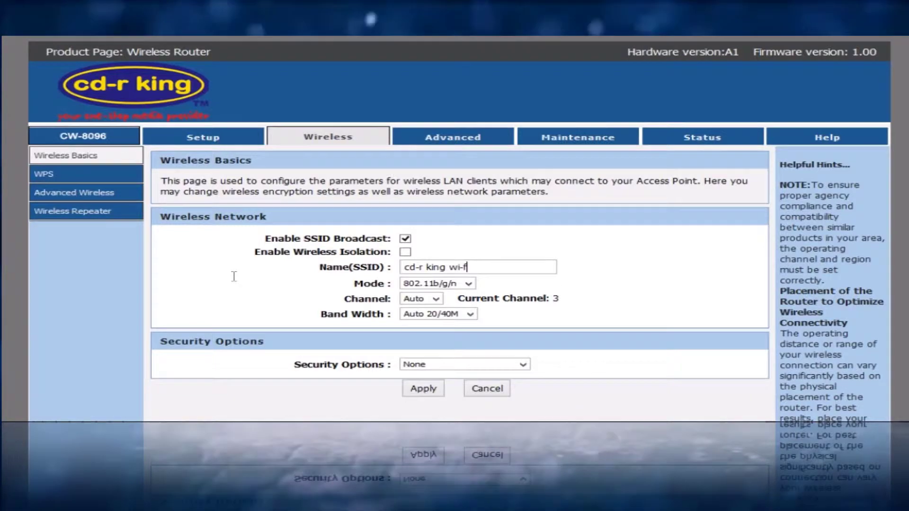
pyautogui.write('i')
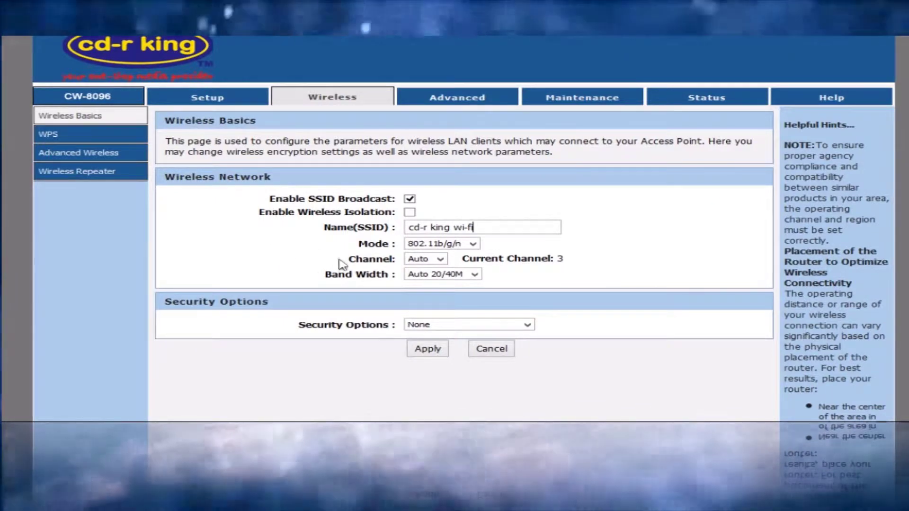
# Set security to WPA2-PSK(AES), enter the Wi-Fi pre-shared key, and apply the settings
pyautogui.click(414, 325)
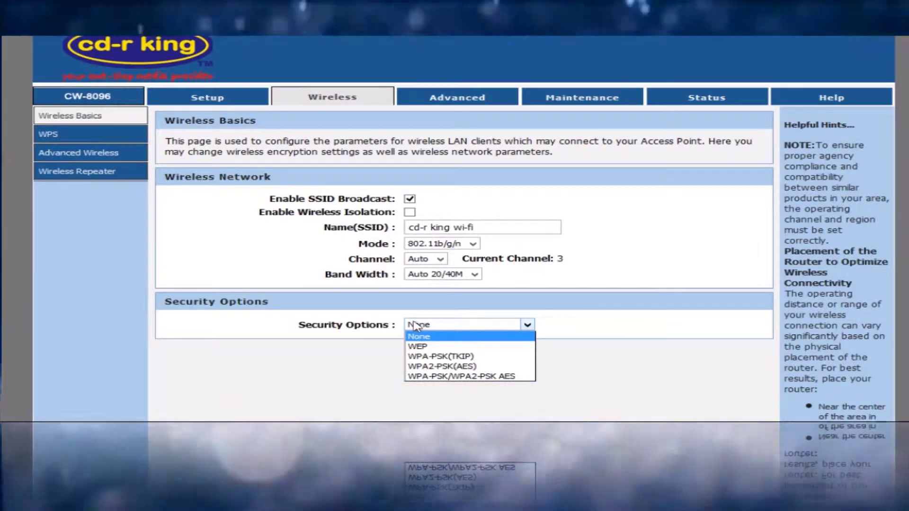
pyautogui.click(434, 369)
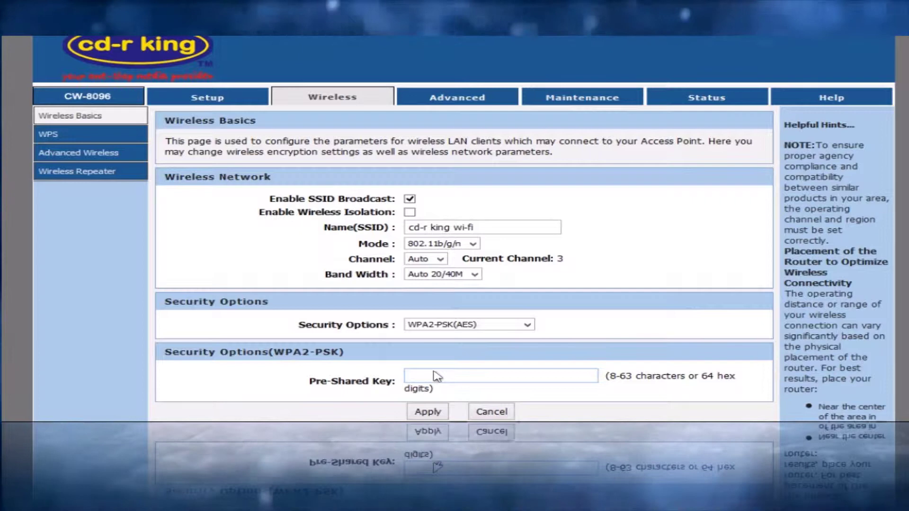
pyautogui.scroll(-3, 437, 377)
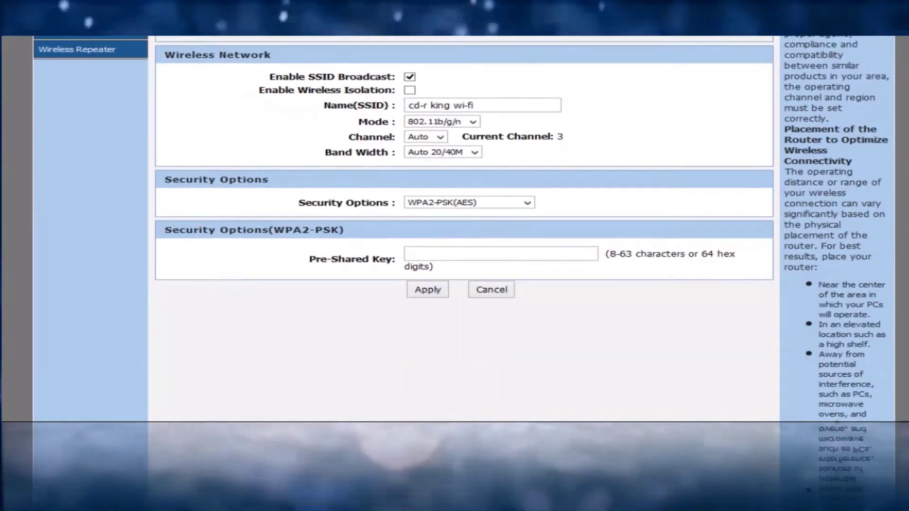
pyautogui.scroll(-1, 737, 221)
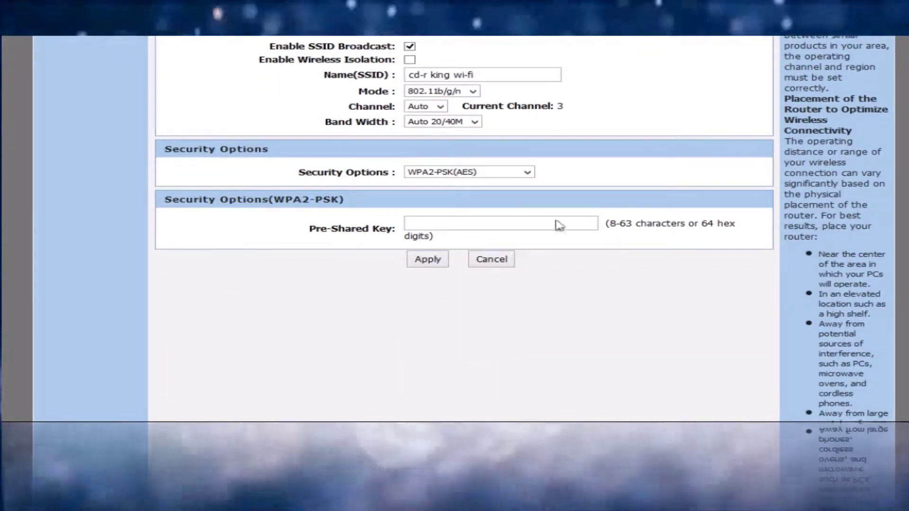
pyautogui.click(444, 222)
pyautogui.write('123')
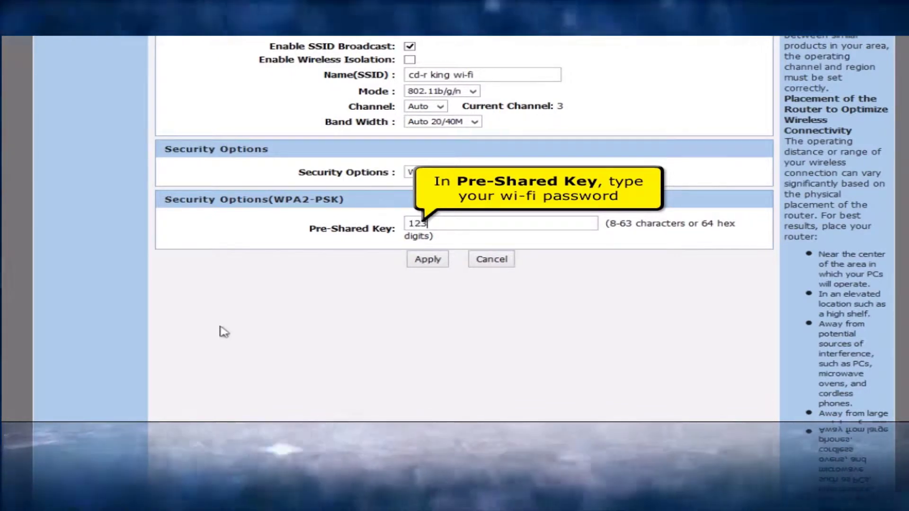
pyautogui.write('4568790')
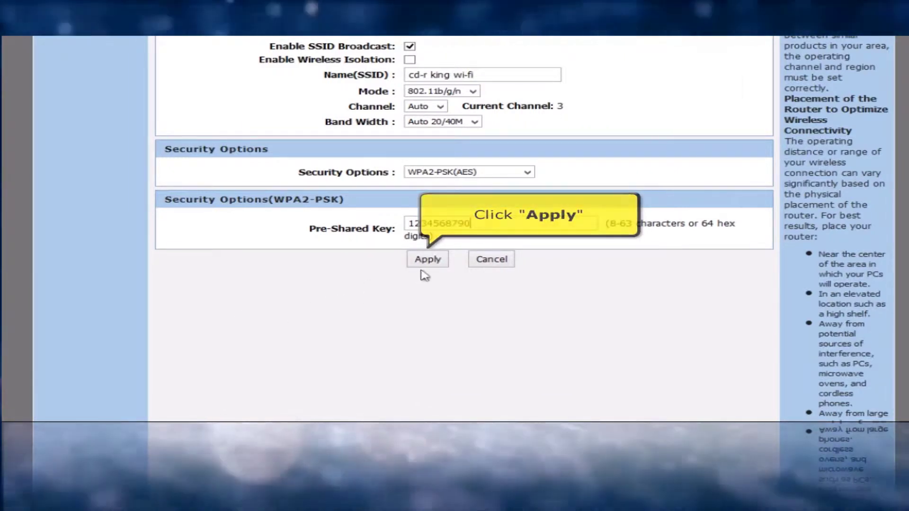
pyautogui.click(424, 271)
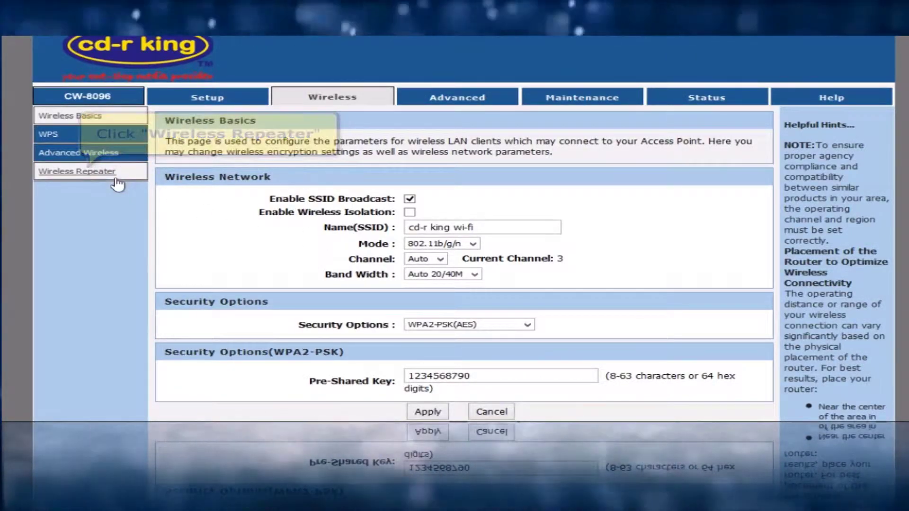
# Enable Wireless Repeater mode and run a Site Survey, accepting that DHCP will be turned off
pyautogui.click(115, 180)
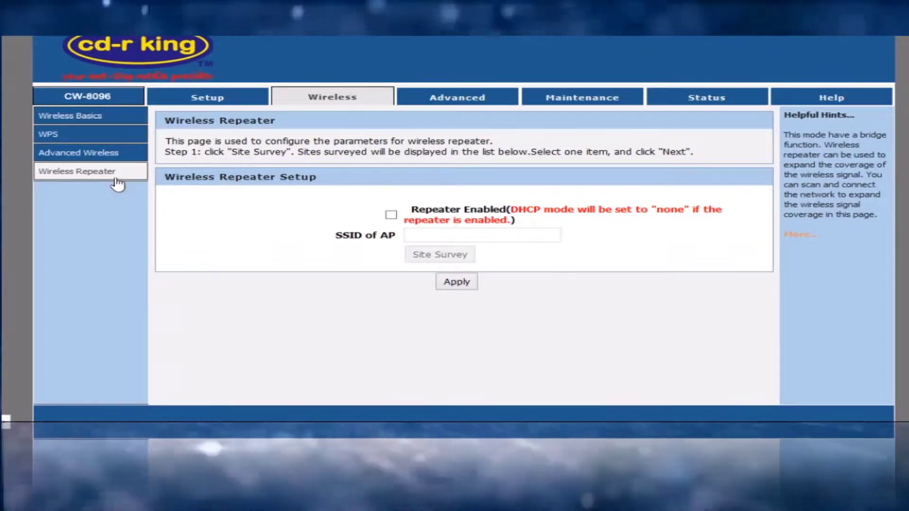
pyautogui.click(391, 215)
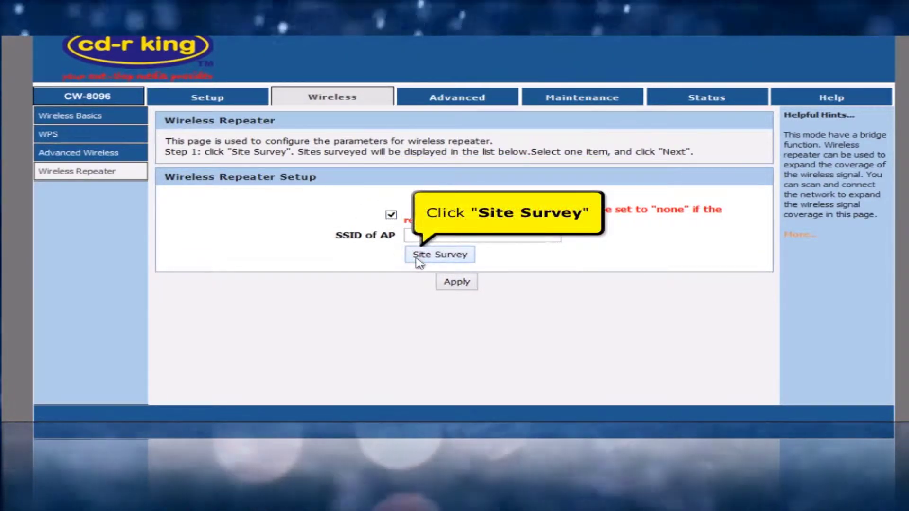
pyautogui.click(417, 256)
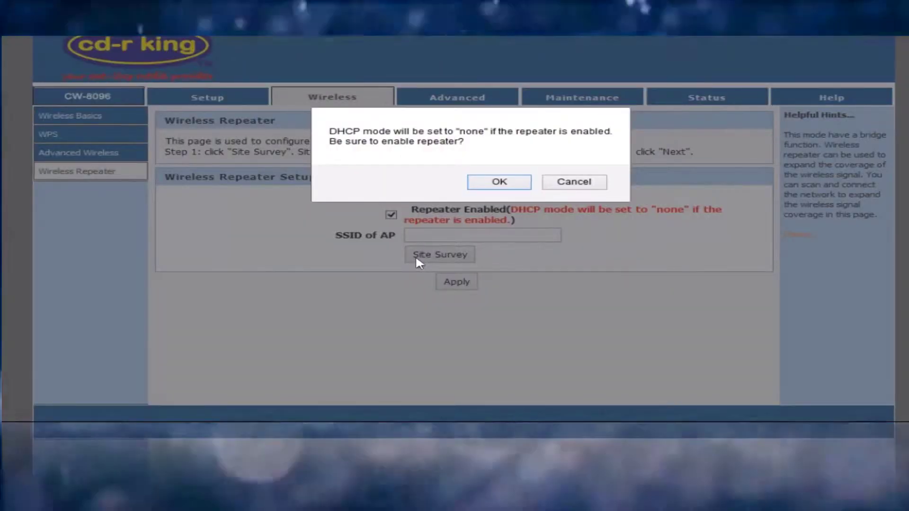
pyautogui.click(500, 181)
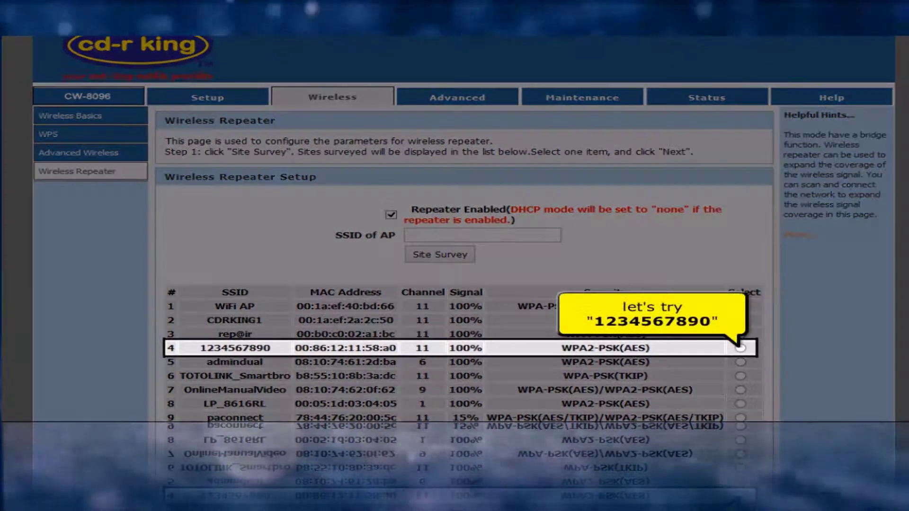
pyautogui.click(741, 348)
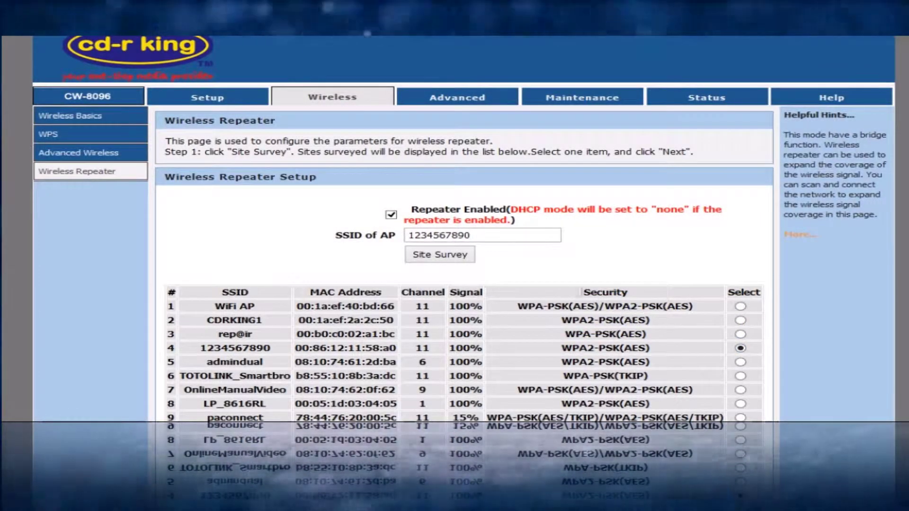
pyautogui.scroll(-3, 587, 283)
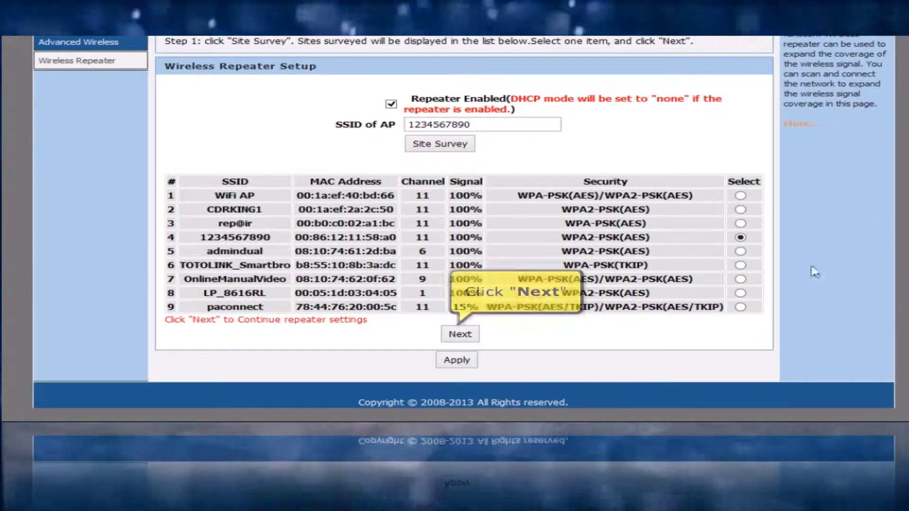
pyautogui.click(475, 336)
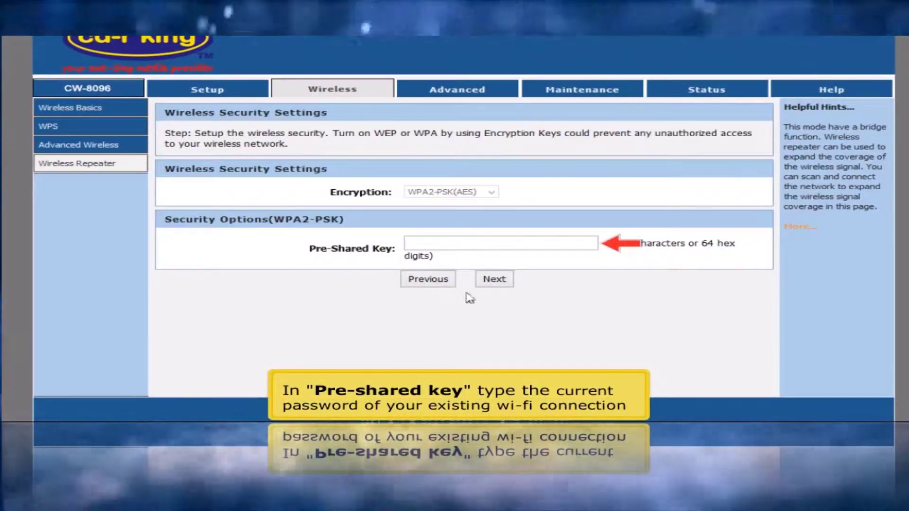
pyautogui.click(488, 246)
pyautogui.write('qw')
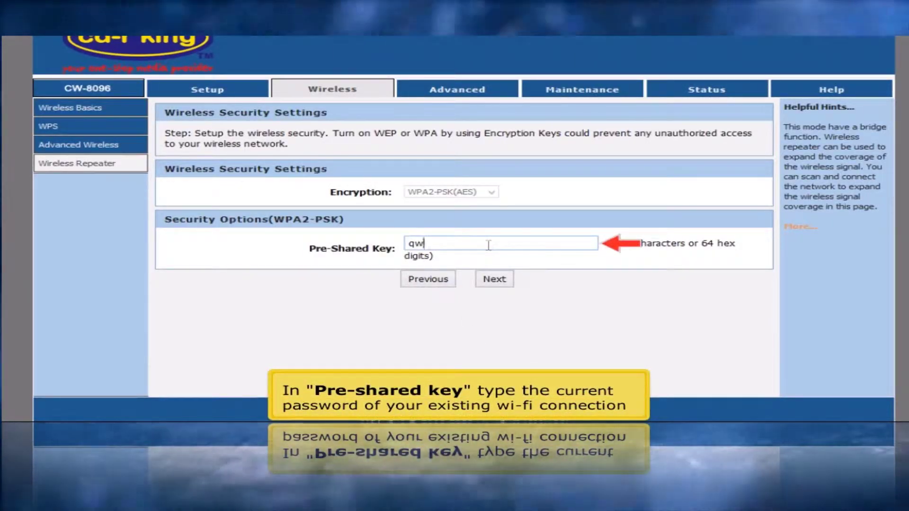
pyautogui.write('er')
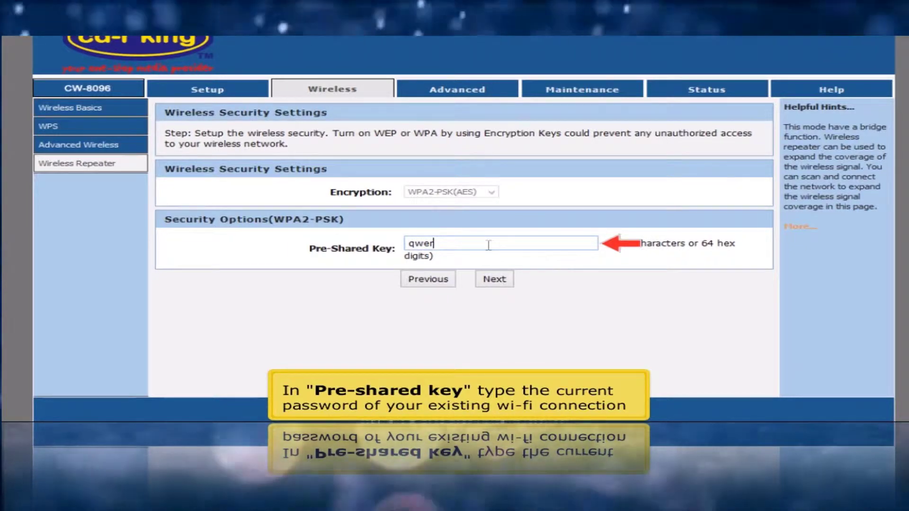
pyautogui.write('tyuiop')
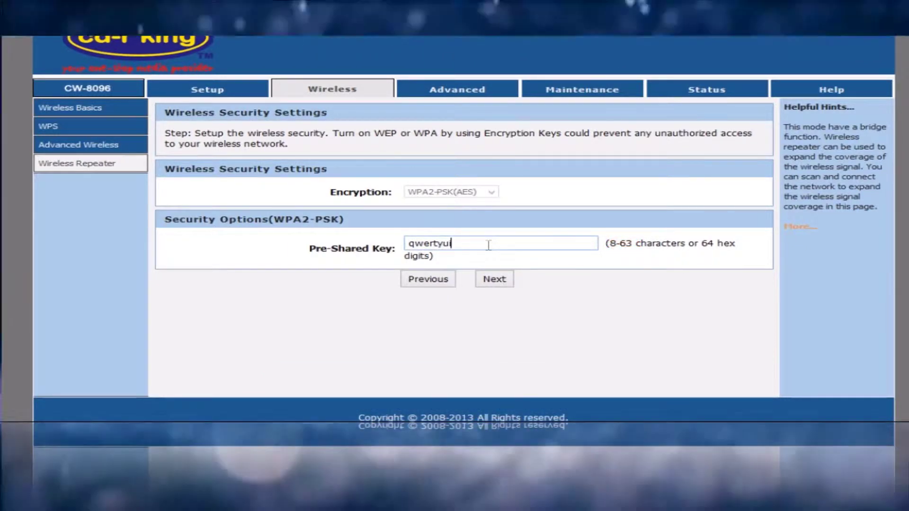
pyautogui.click(494, 280)
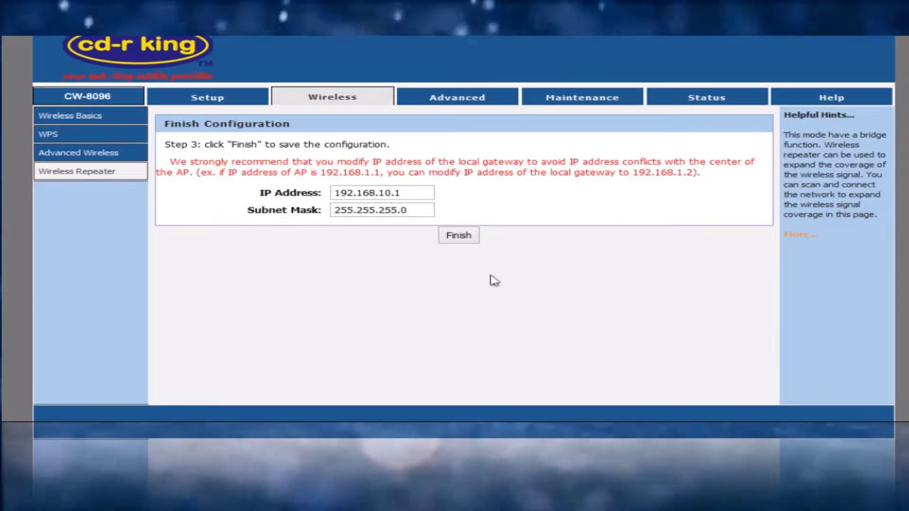
# Finish the repeater configuration and reboot the router from the Maintenance tab
pyautogui.click(466, 238)
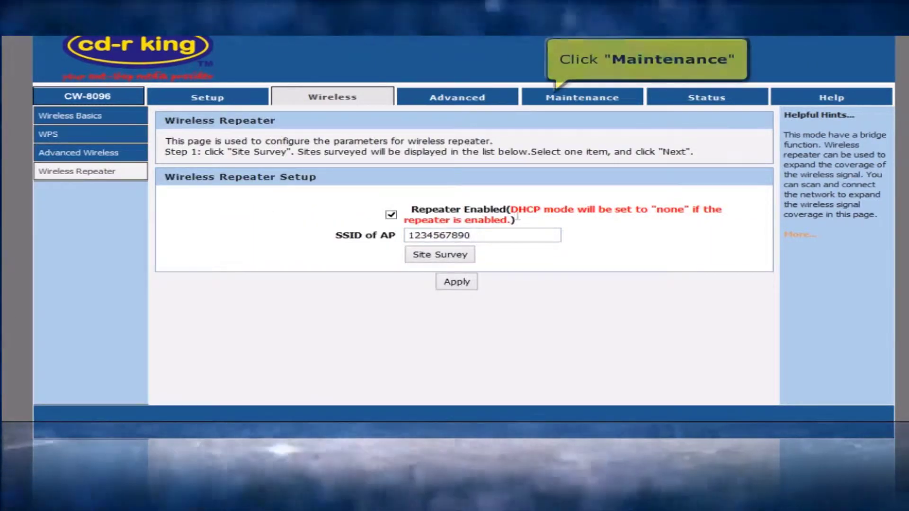
pyautogui.click(556, 105)
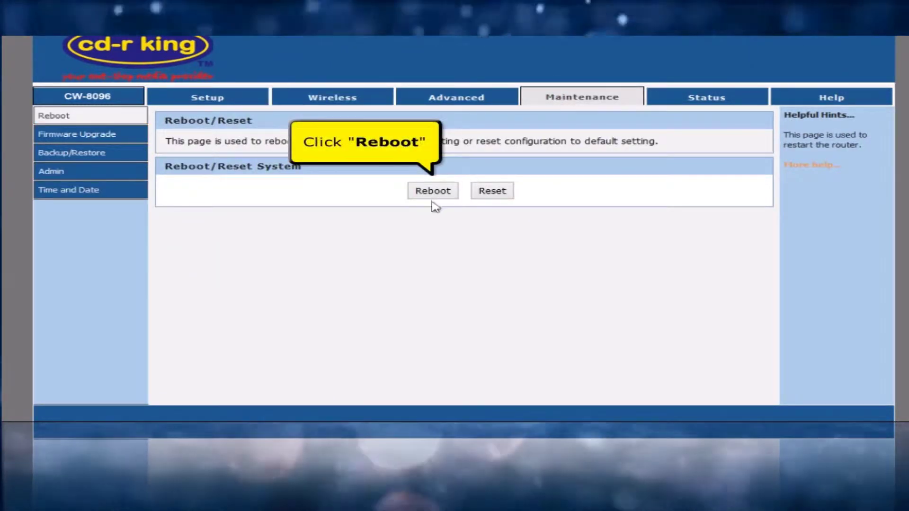
pyautogui.click(434, 196)
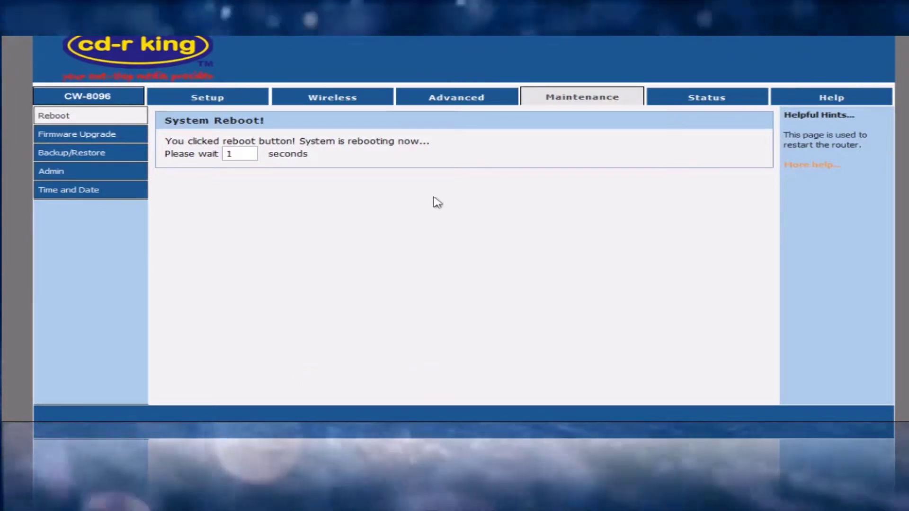
# View the Status page down to WAN Configuration, showing Link Up with IP 192.168.2.50
pyautogui.click(688, 102)
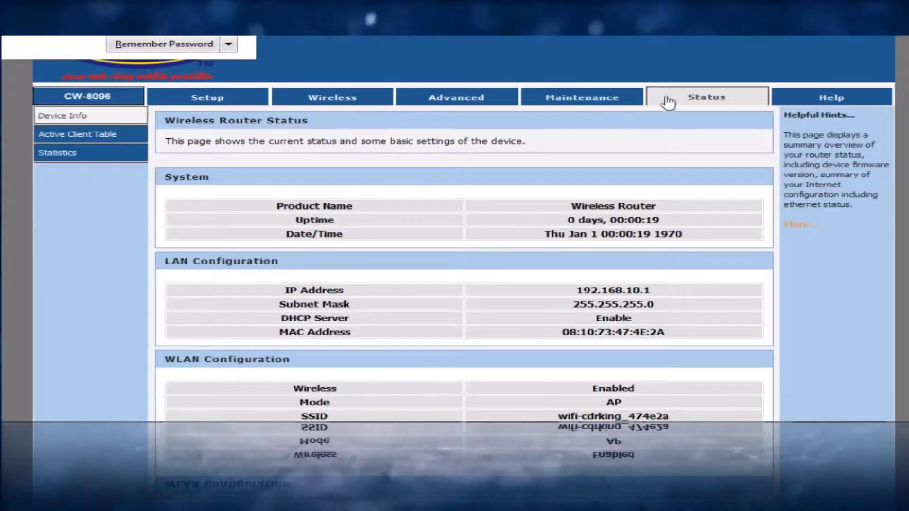
pyautogui.scroll(-4, 464, 227)
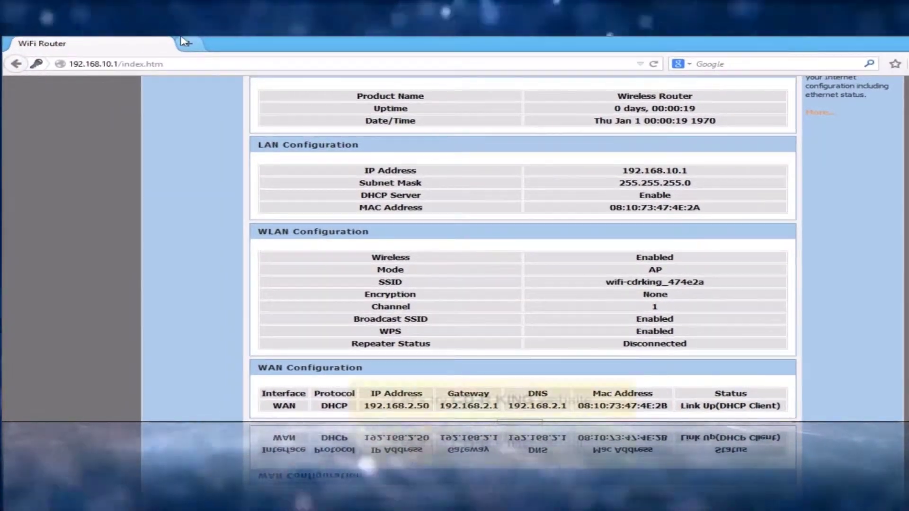
pyautogui.click(181, 38)
pyautogui.write('www')
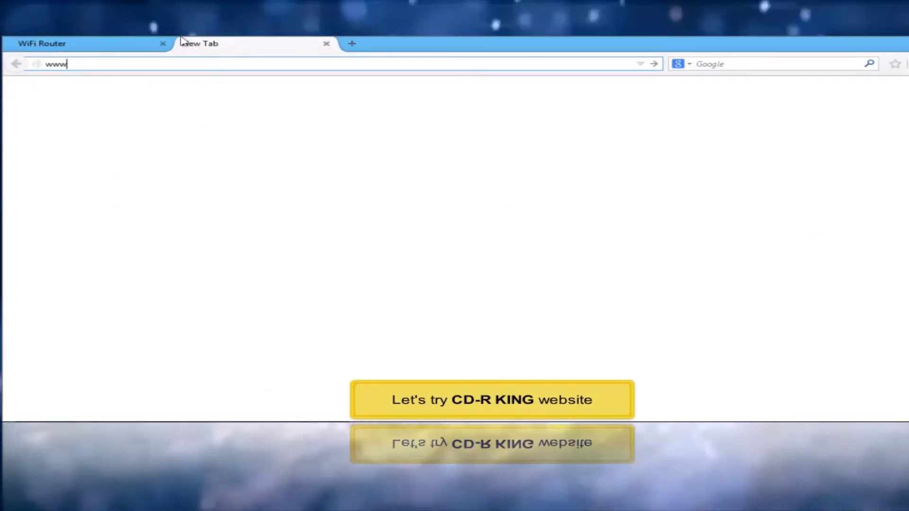
pyautogui.write('.cdr')
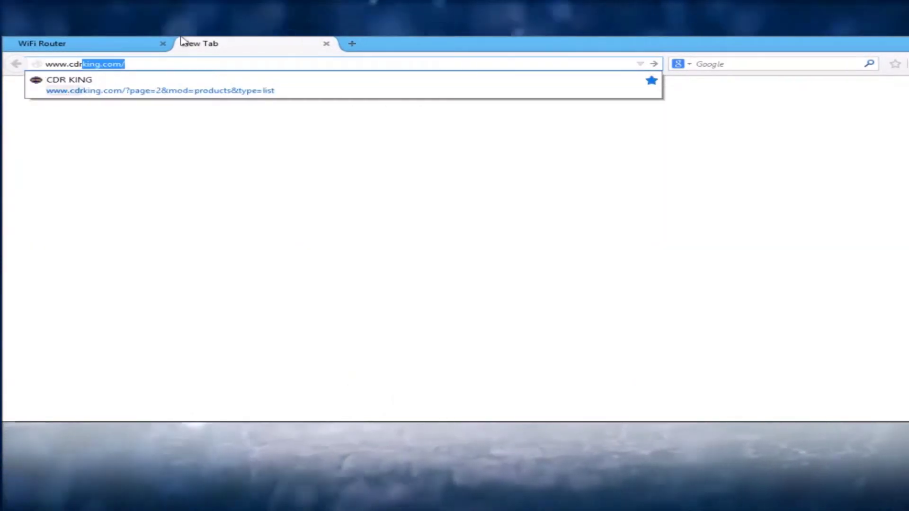
pyautogui.write('king.c')
pyautogui.press('Return')
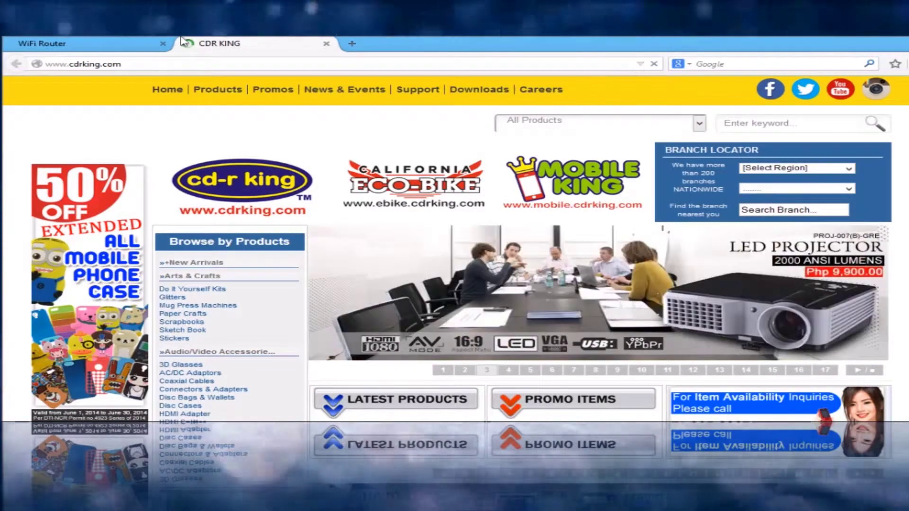
pyautogui.press('Down')
pyautogui.press('Down')
pyautogui.press('Down')
pyautogui.press('Down')
pyautogui.press('Down')
pyautogui.press('Down')
pyautogui.press('Down')
pyautogui.press('Down')
pyautogui.press('Down')
pyautogui.press('Down')
pyautogui.press('Down')
pyautogui.press('Down')
pyautogui.press('Down')
pyautogui.press('Down')
pyautogui.press('Down')
pyautogui.press('Down')
pyautogui.press('Down')
pyautogui.press('Down')
pyautogui.press('Down')
pyautogui.press('Down')
pyautogui.press('Down')
pyautogui.press('Down')
pyautogui.press('Down')
pyautogui.press('Down')
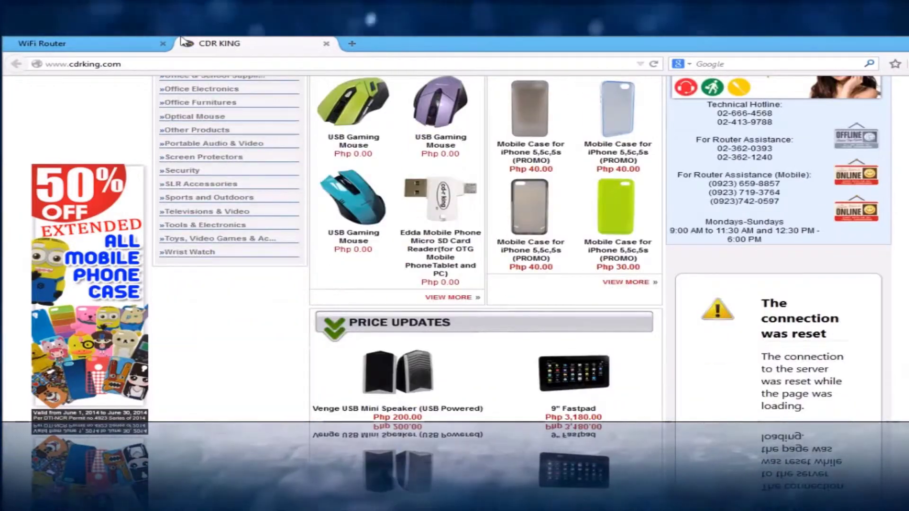
pyautogui.press('Up')
pyautogui.press('Up')
pyautogui.press('Up')
pyautogui.press('Up')
pyautogui.press('Up')
pyautogui.press('Up')
pyautogui.press('Up')
pyautogui.press('Up')
pyautogui.press('Up')
pyautogui.press('Up')
pyautogui.press('Up')
pyautogui.press('Up')
pyautogui.press('Up')
pyautogui.press('Up')
pyautogui.press('Up')
pyautogui.press('Up')
pyautogui.press('Up')
pyautogui.press('Up')
pyautogui.press('Up')
pyautogui.press('Up')
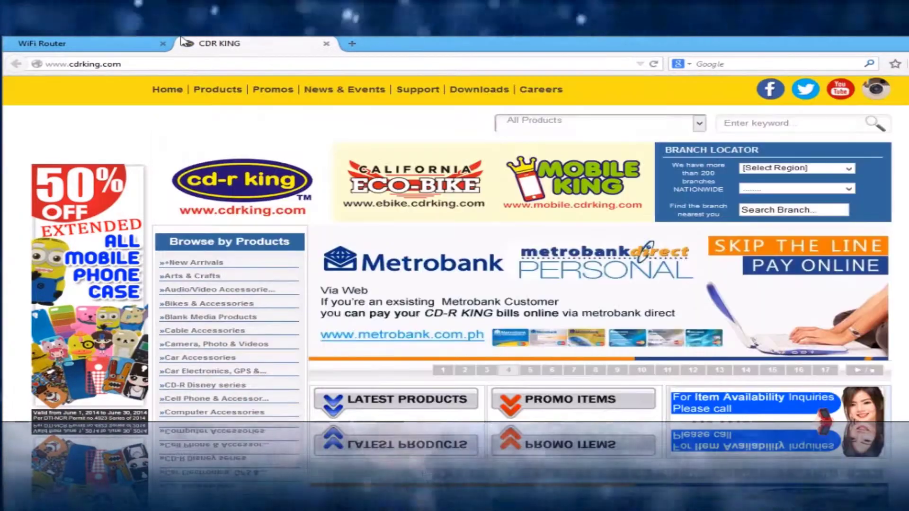